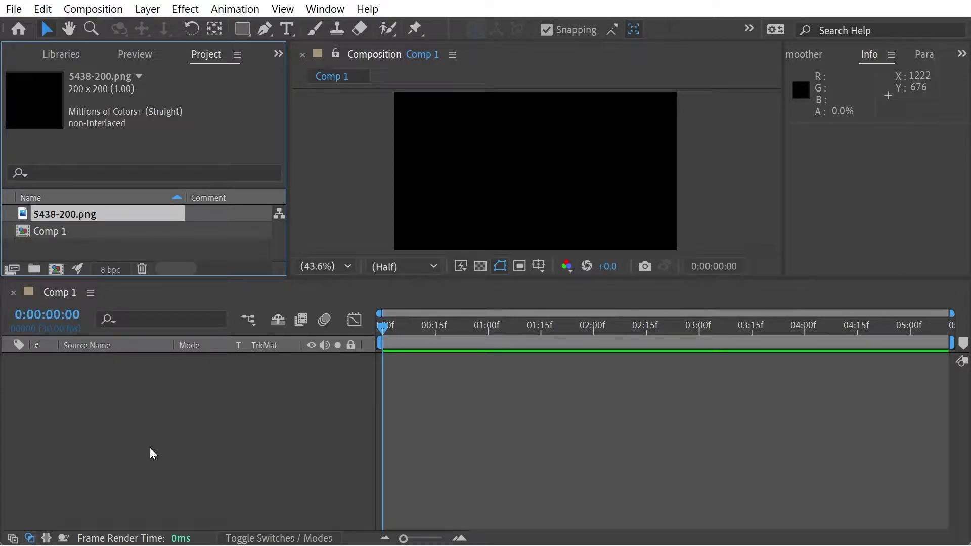
# Create a full-frame yellow solid layer in Comp 1
pyautogui.rightClick(150, 447)
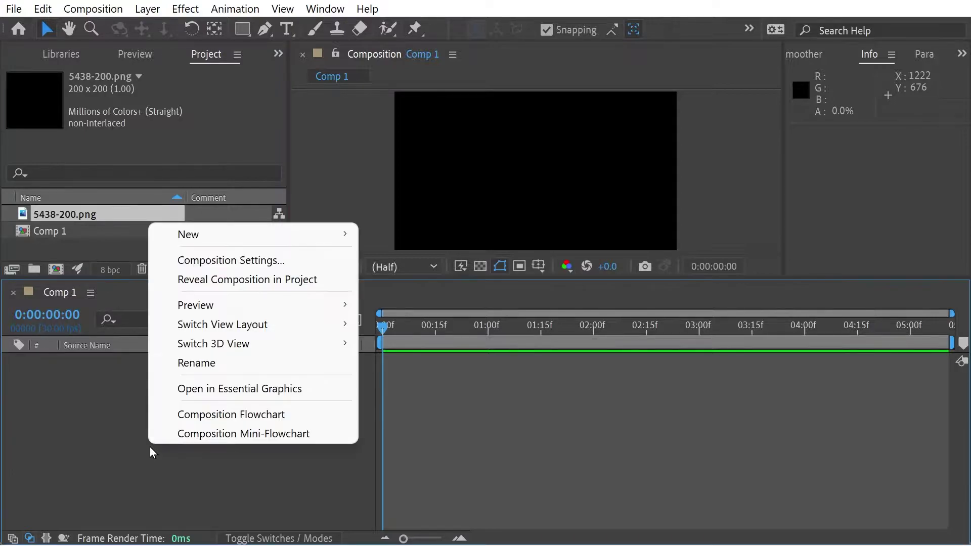
pyautogui.moveTo(278, 234)
pyautogui.click(416, 279)
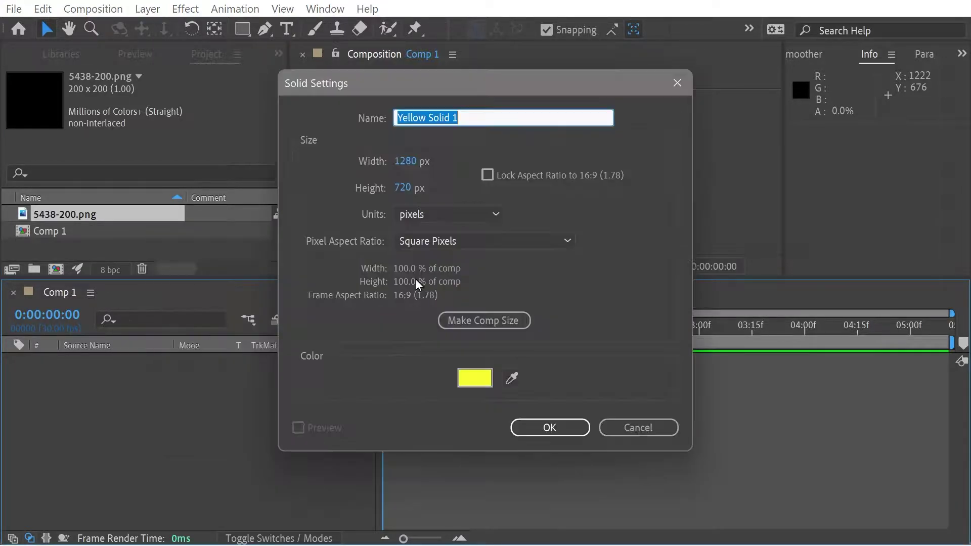
pyautogui.click(544, 428)
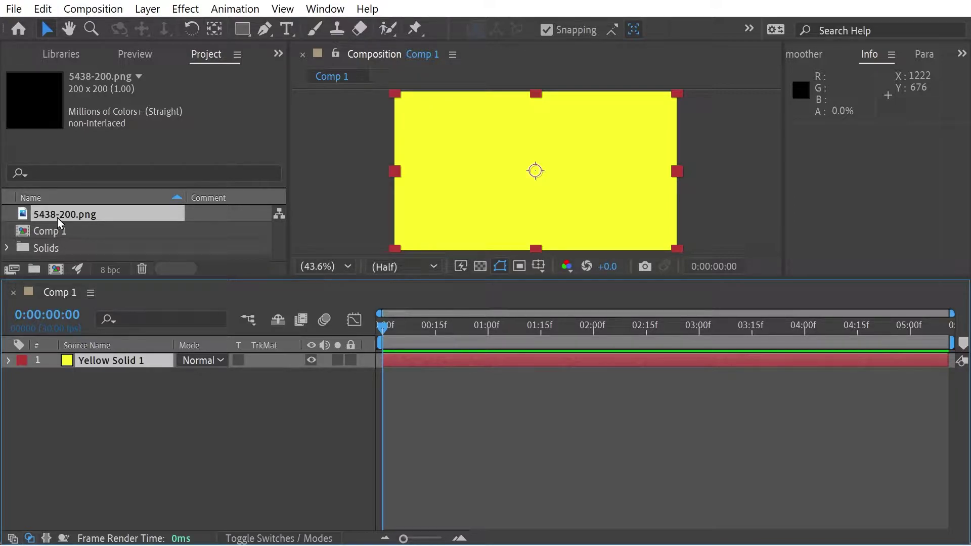
# Place the 5438-200.png arrow image above the yellow solid and enlarge the viewer
pyautogui.moveTo(57, 217); pyautogui.dragTo(113, 357)
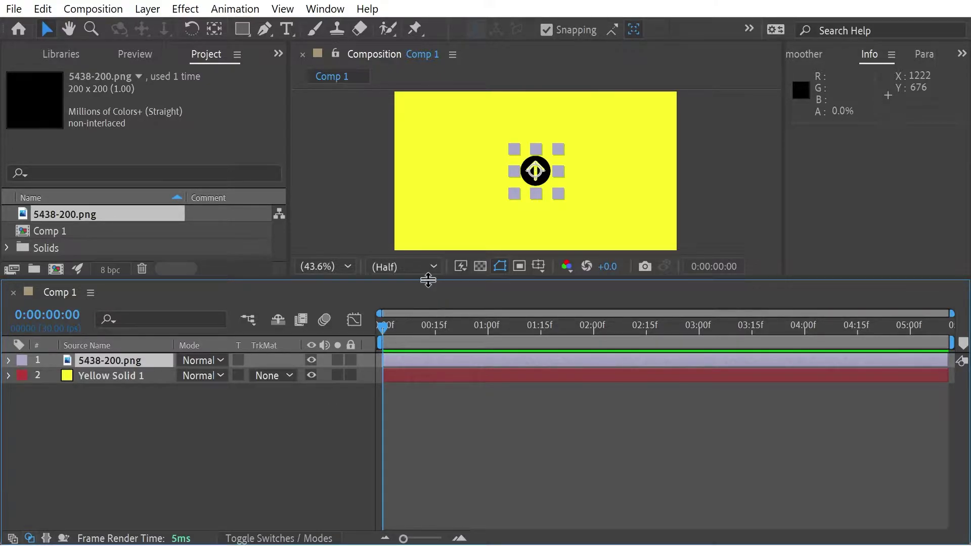
pyautogui.moveTo(427, 281); pyautogui.dragTo(428, 334)
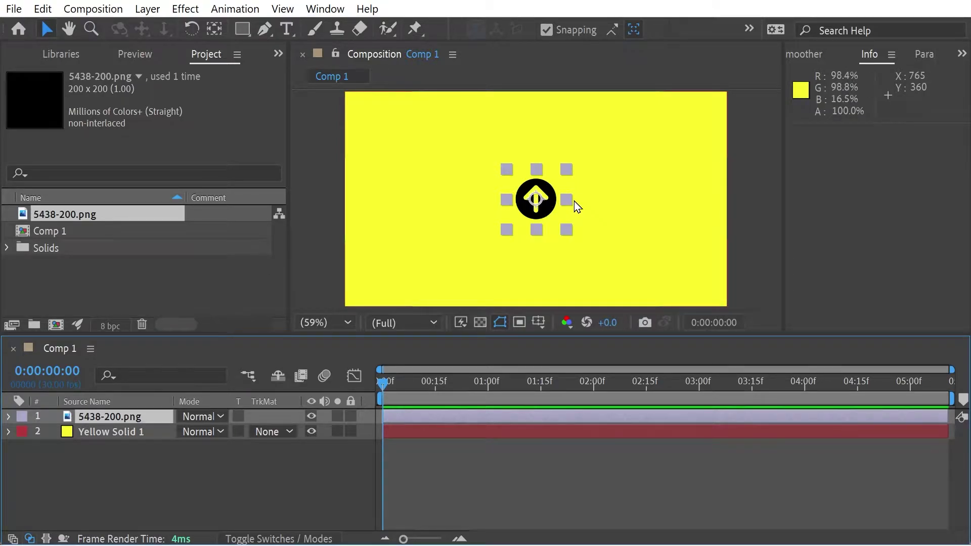
pyautogui.moveTo(243, 28); pyautogui.dragTo(315, 69)
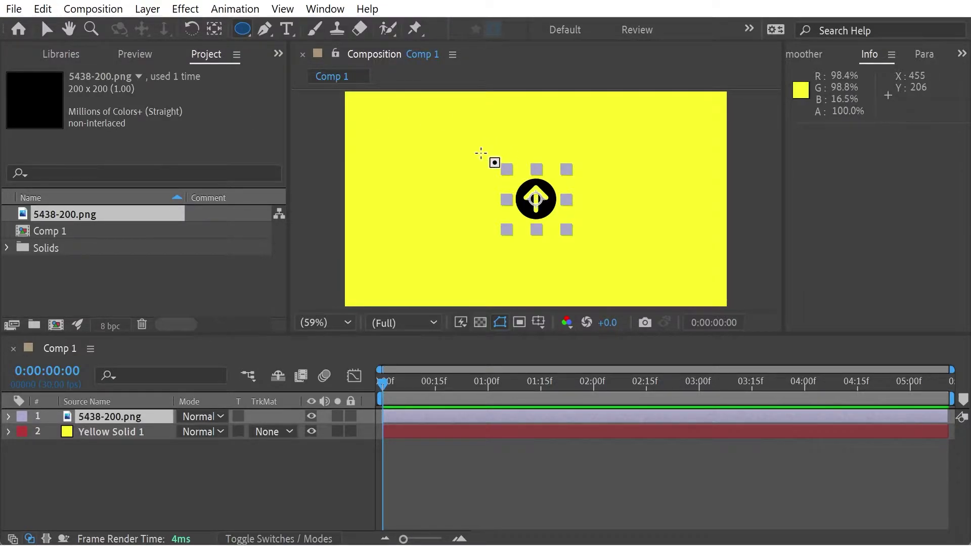
# Draw an elliptical Mask 1 on Yellow Solid 1 around the arrow
pyautogui.click(87, 433)
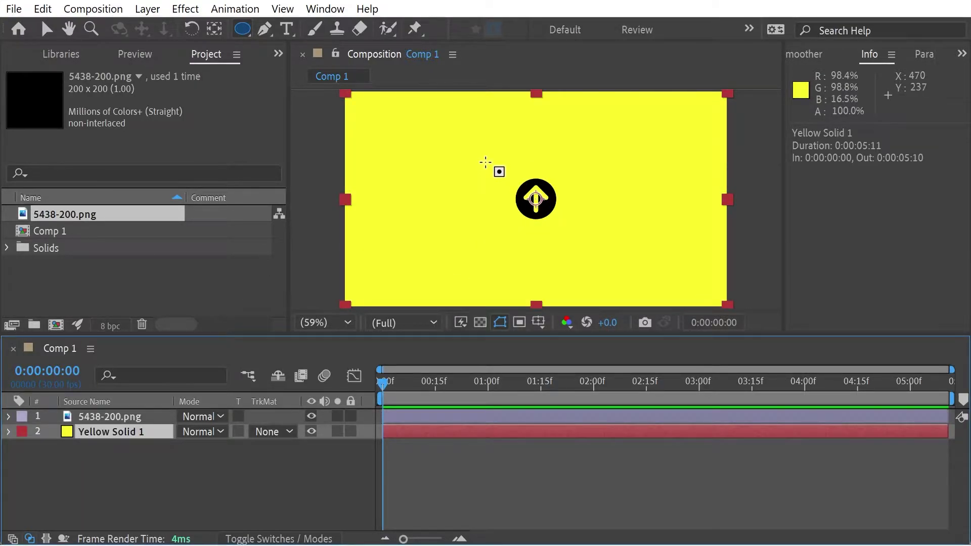
pyautogui.moveTo(484, 162); pyautogui.dragTo(608, 245)
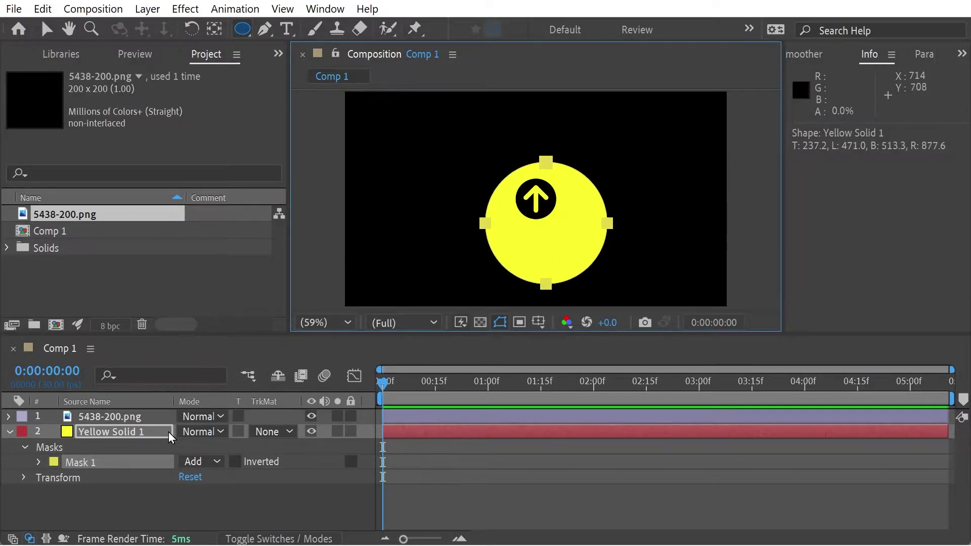
# Copy Mask 1's path and paste it as the arrow layer's Position keyframes
pyautogui.click(40, 462)
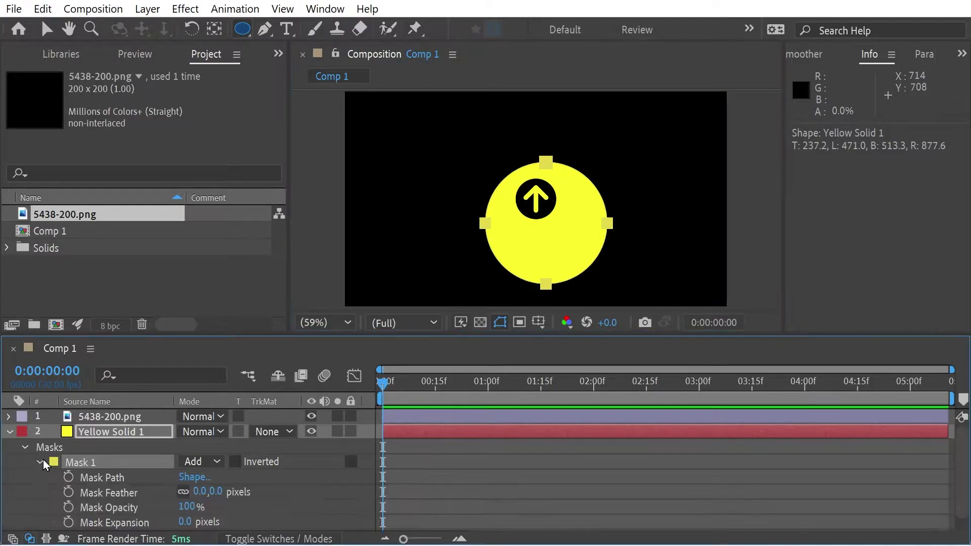
pyautogui.click(91, 482)
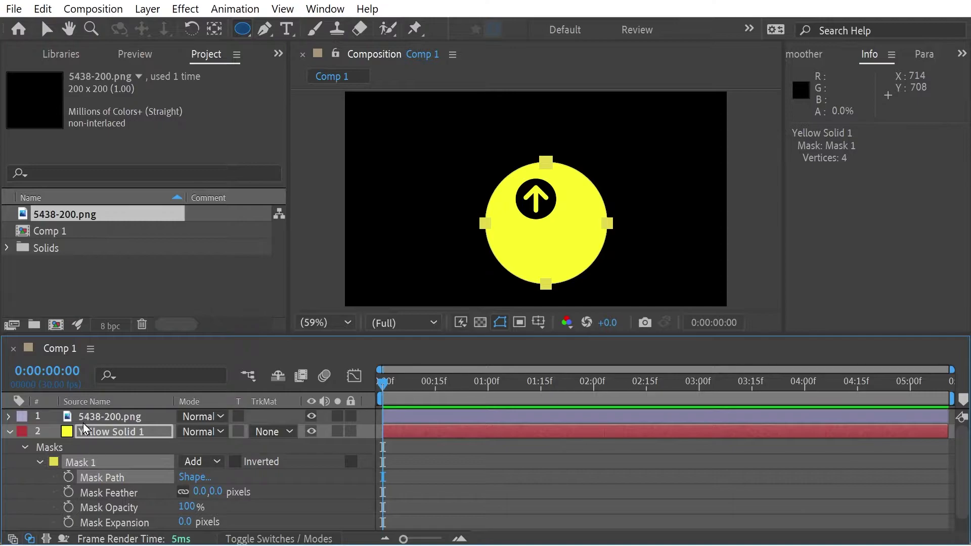
pyautogui.click(10, 416)
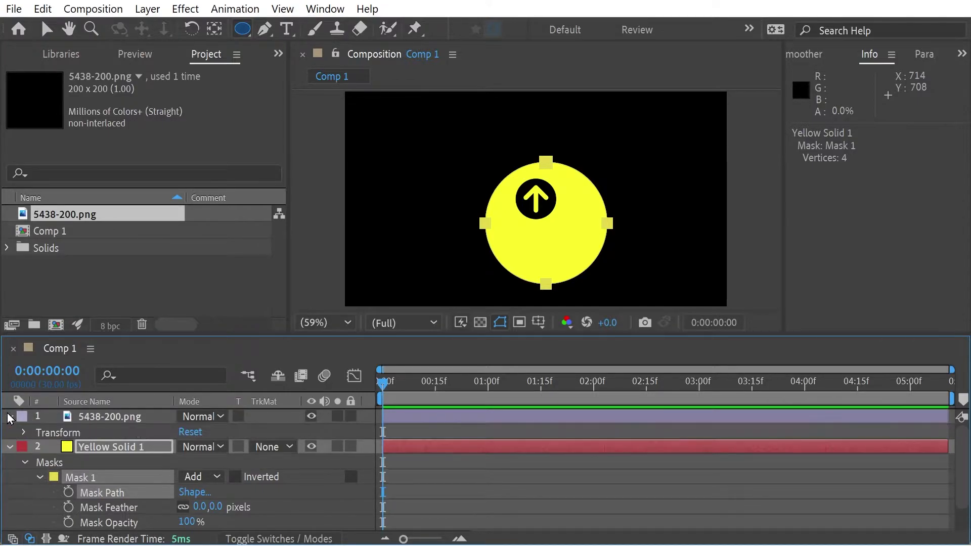
pyautogui.click(80, 421)
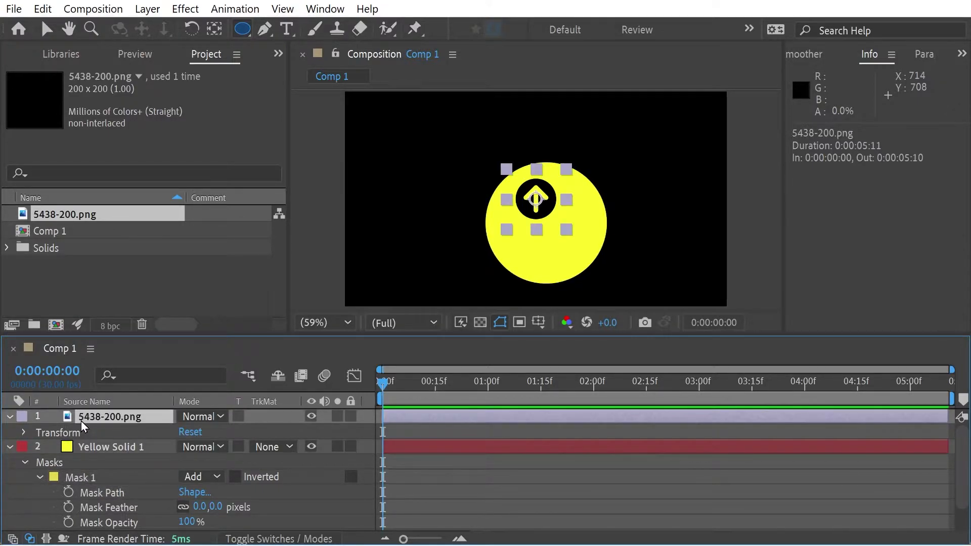
pyautogui.press('p')
pyautogui.click(81, 435)
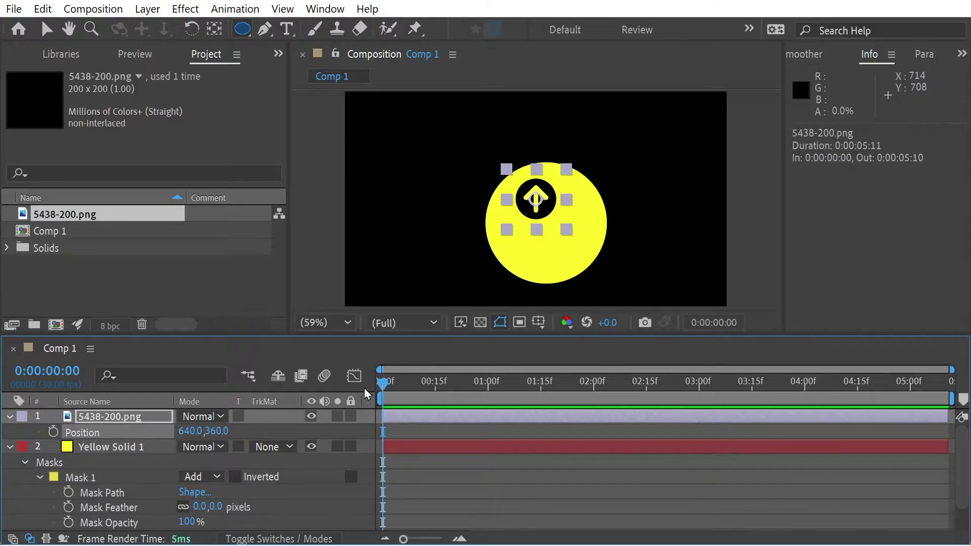
pyautogui.moveTo(383, 385); pyautogui.dragTo(341, 385)
pyautogui.hotkey('ctrl', 'v')
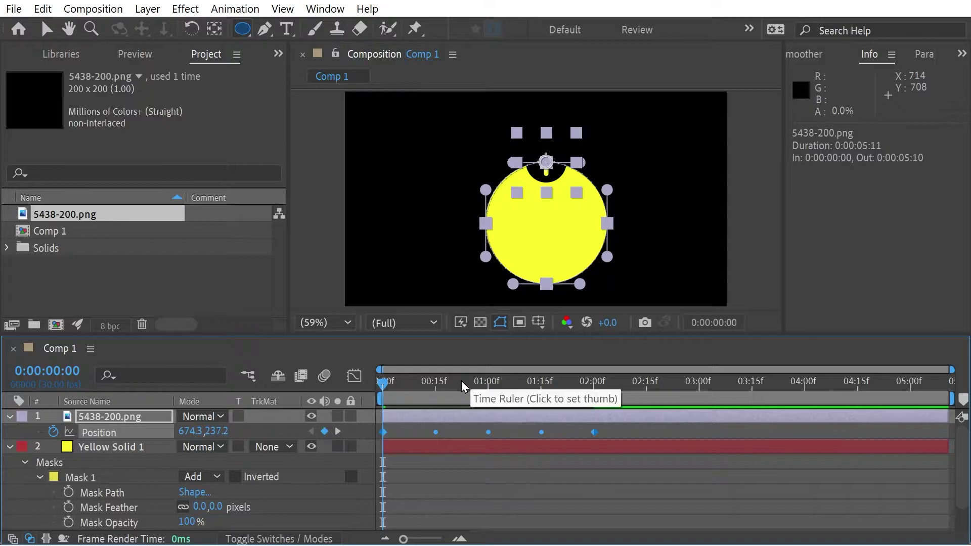
# Preview the arrow's circular motion and return to the composition start
pyautogui.press('space')
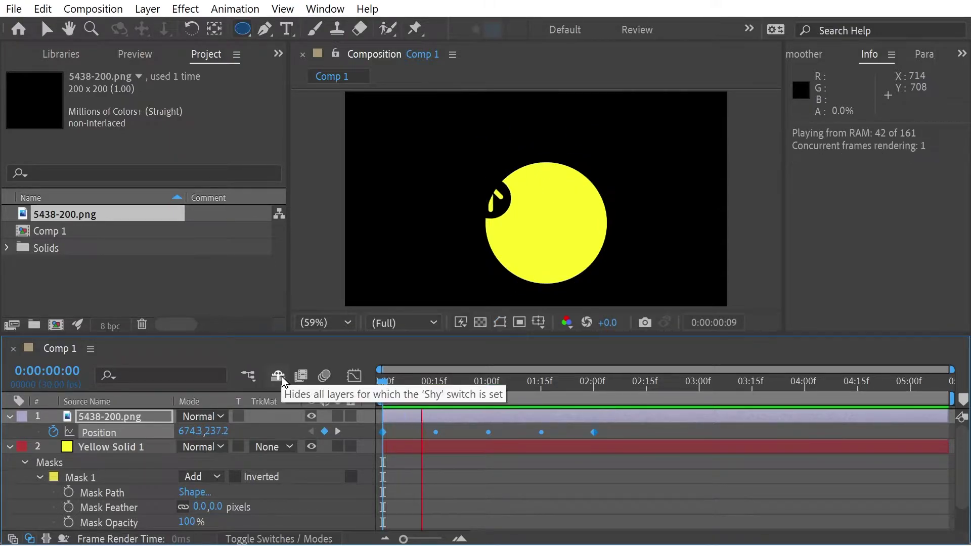
pyautogui.press('space')
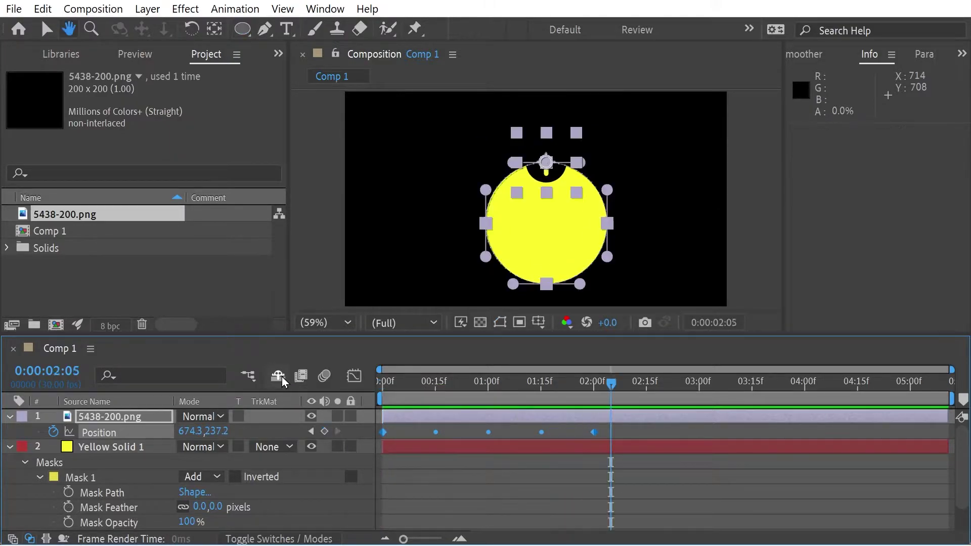
pyautogui.press('Home')
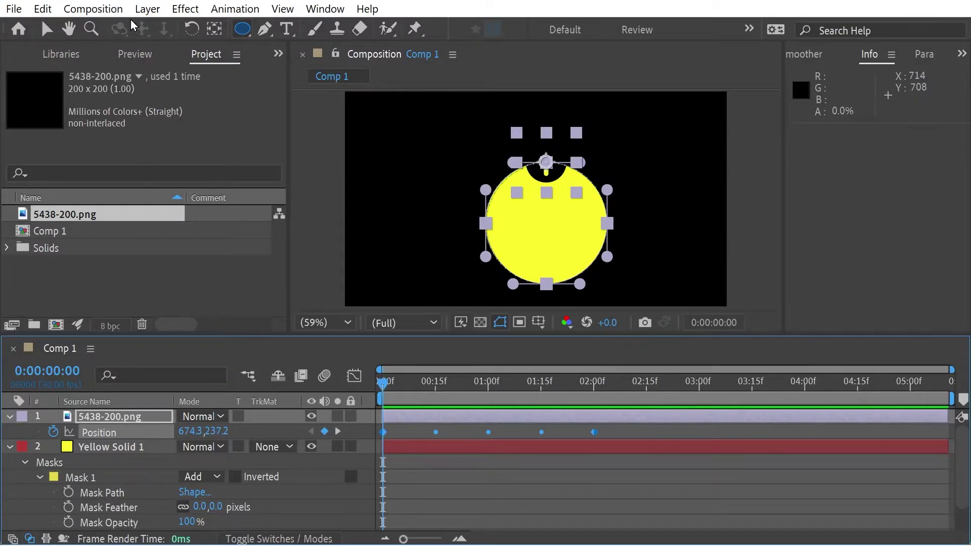
# Auto-orient the arrow layer along its path and preview the result
pyautogui.click(147, 9)
pyautogui.moveTo(194, 200)
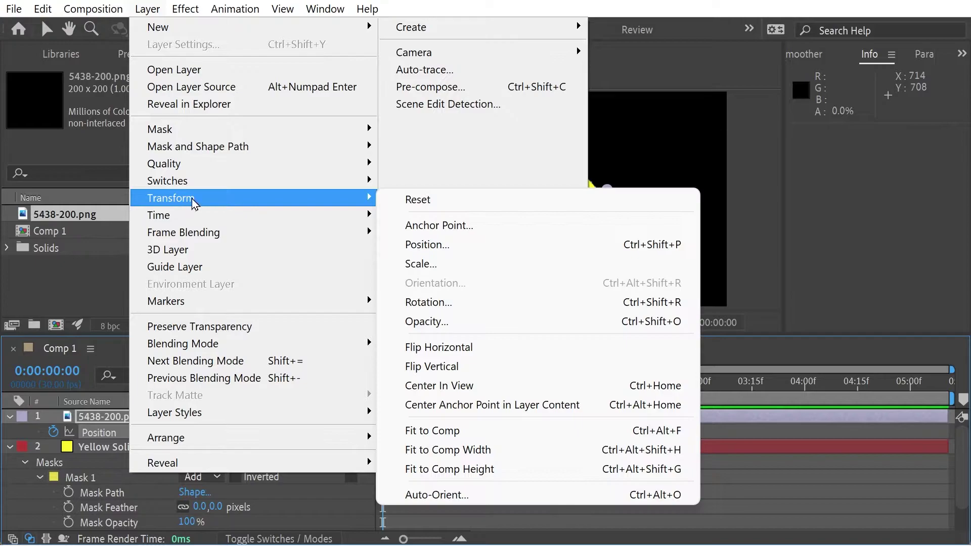
pyautogui.click(448, 495)
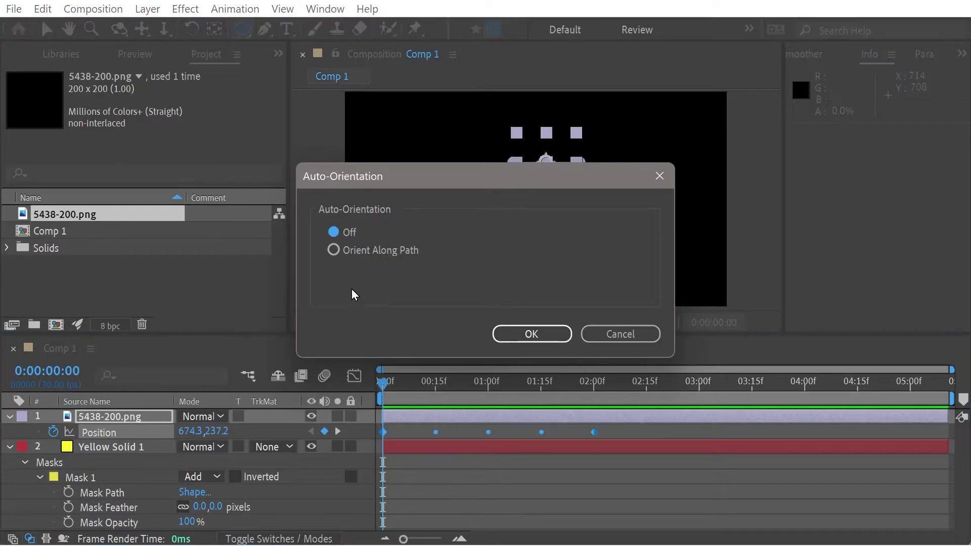
pyautogui.click(540, 336)
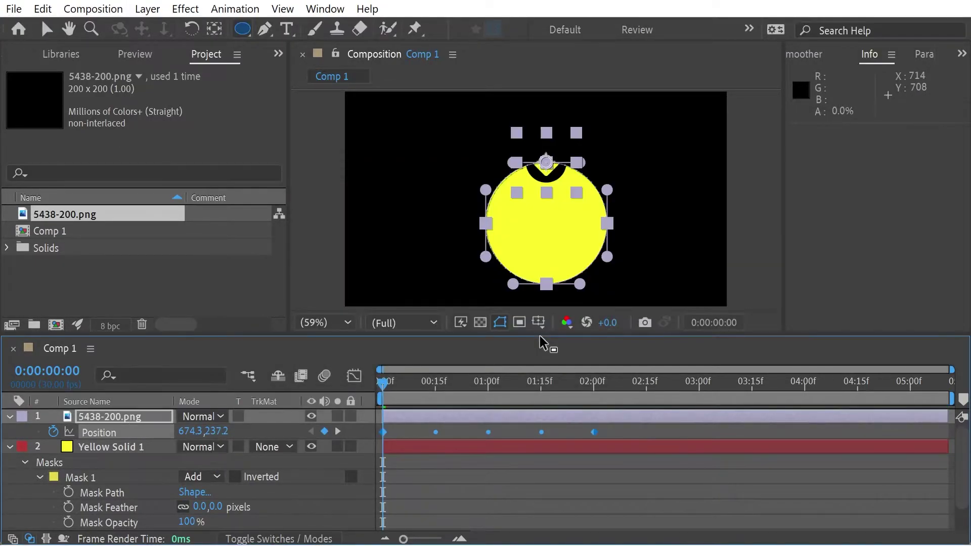
pyautogui.press('space')
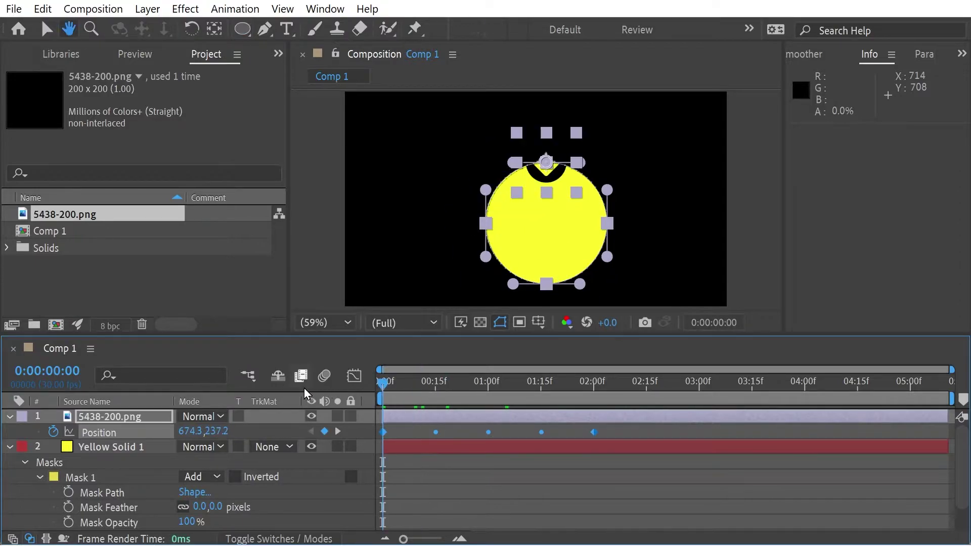
pyautogui.click(385, 414)
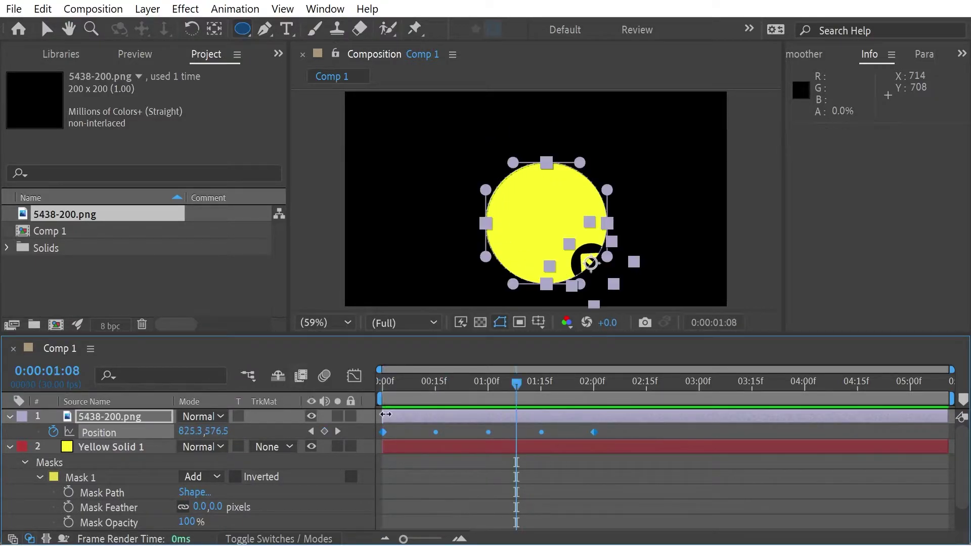
# Set the arrow's Rotation to 90° and play the animation from the start
pyautogui.click(9, 417)
pyautogui.click(8, 417)
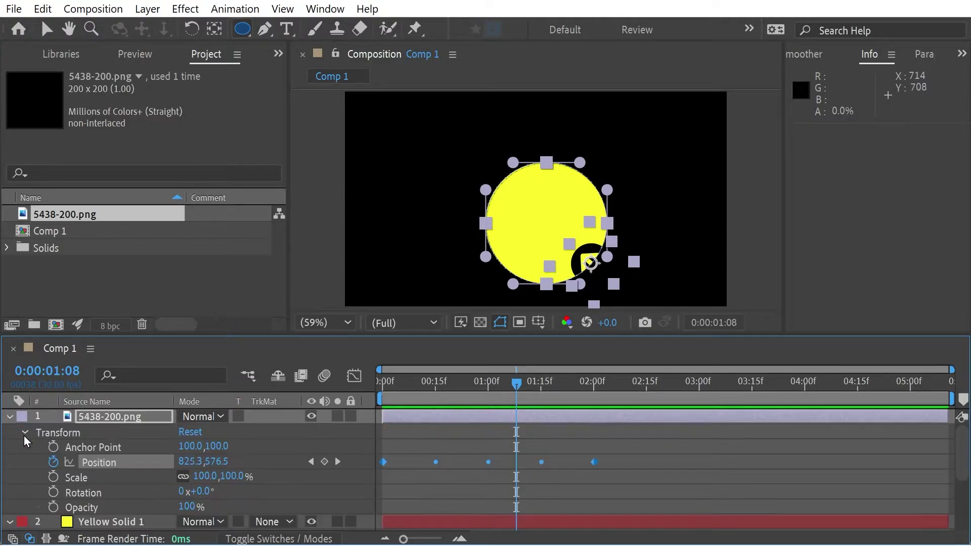
pyautogui.click(202, 491)
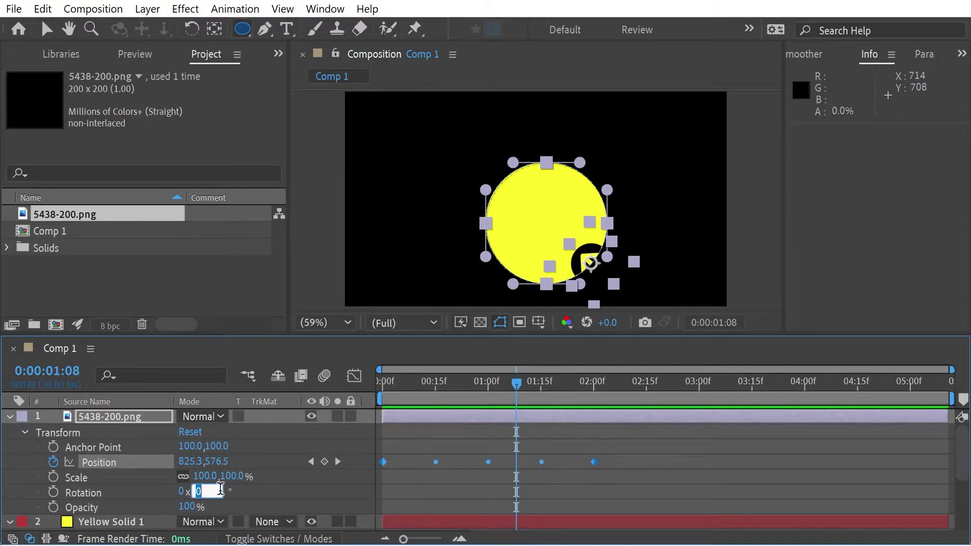
pyautogui.write('90')
pyautogui.click(221, 493)
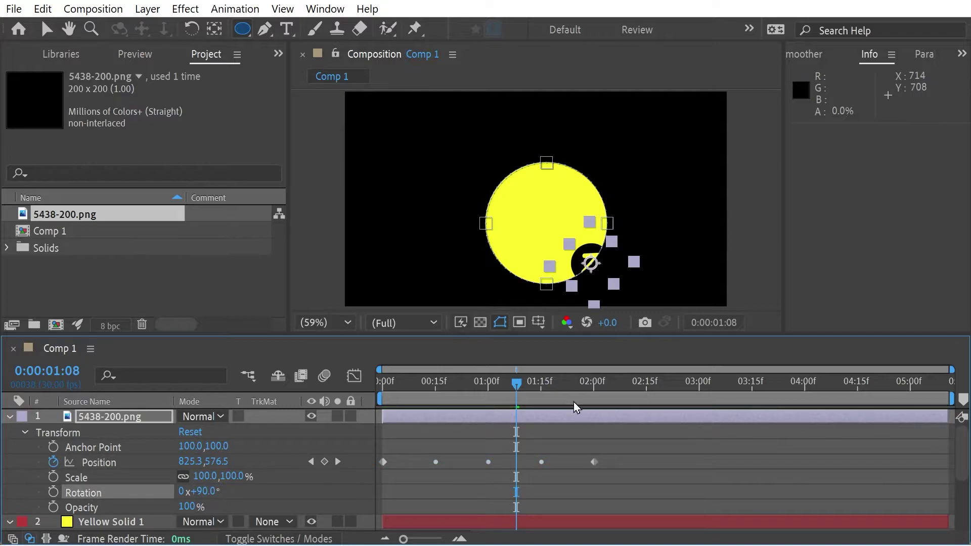
pyautogui.moveTo(506, 382); pyautogui.dragTo(372, 384)
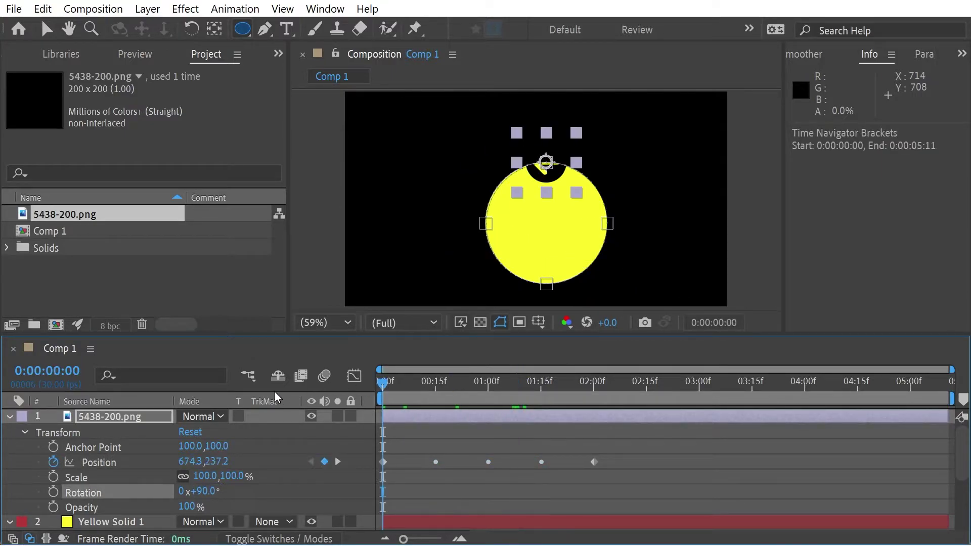
pyautogui.press('space')
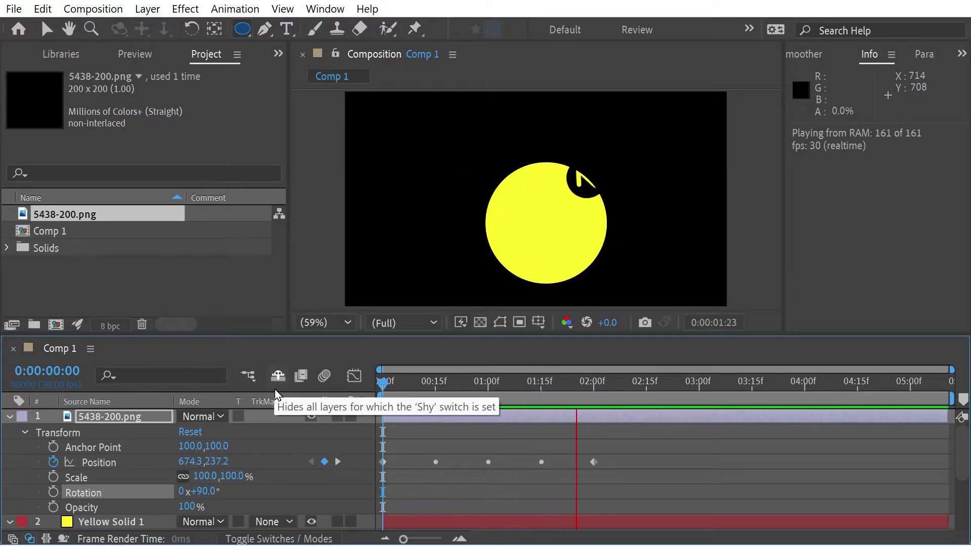
# Time-reverse the arrow's five Position keyframes and preview the opposite-direction motion
pyautogui.press('space')
pyautogui.click(102, 463)
pyautogui.rightClick(101, 463)
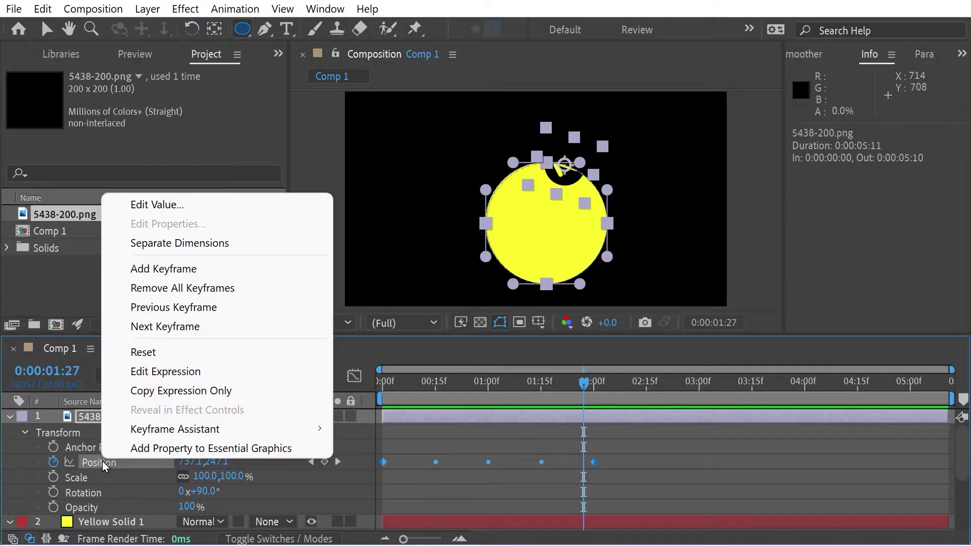
pyautogui.moveTo(155, 434)
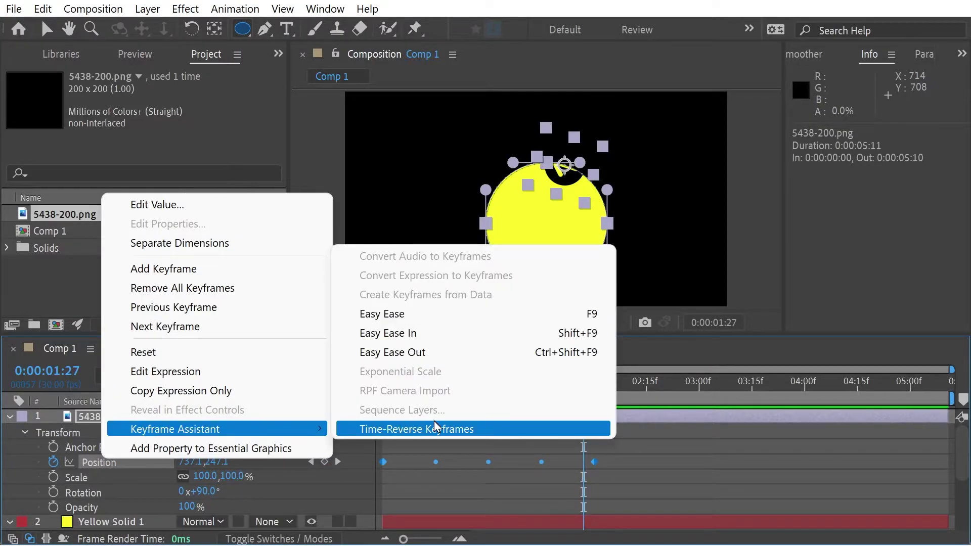
pyautogui.click(408, 431)
pyautogui.moveTo(584, 388); pyautogui.dragTo(296, 419)
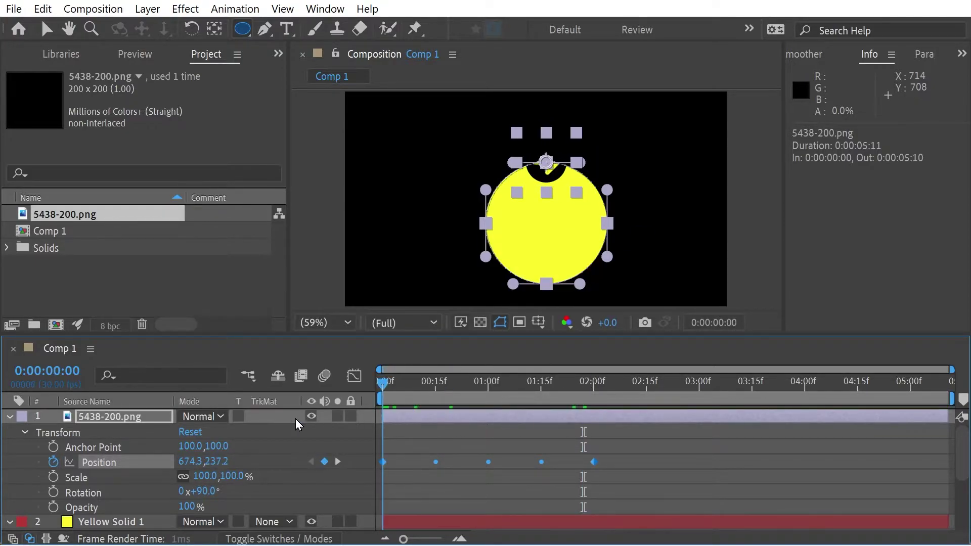
pyautogui.press('space')
pyautogui.press('space')
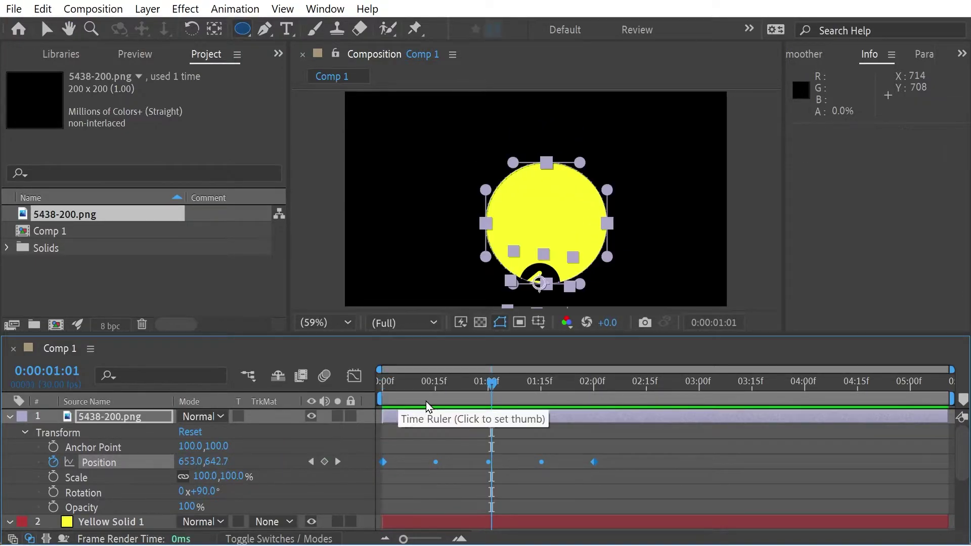
# Delete the arrow's Position keyframes and collapse the arrow layer
pyautogui.click(53, 462)
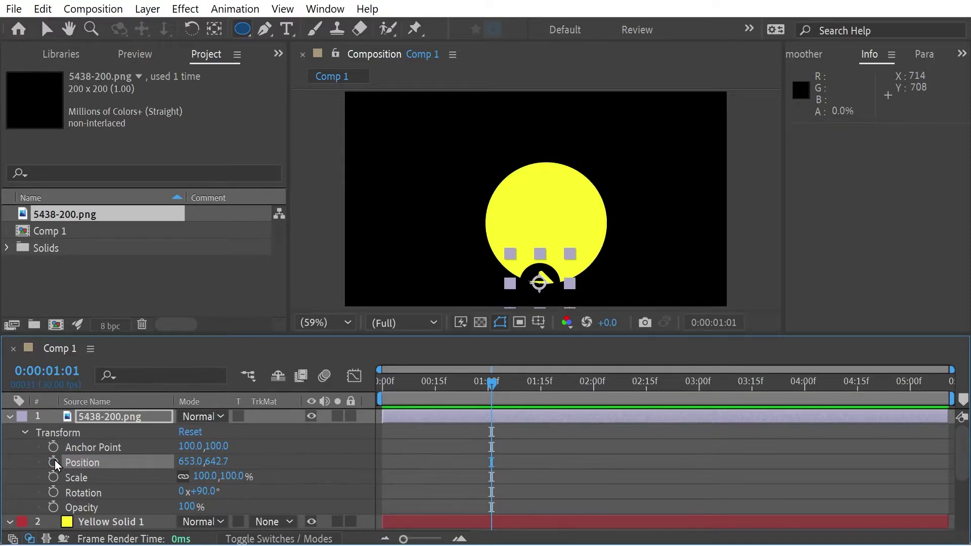
pyautogui.moveTo(429, 335); pyautogui.dragTo(428, 293)
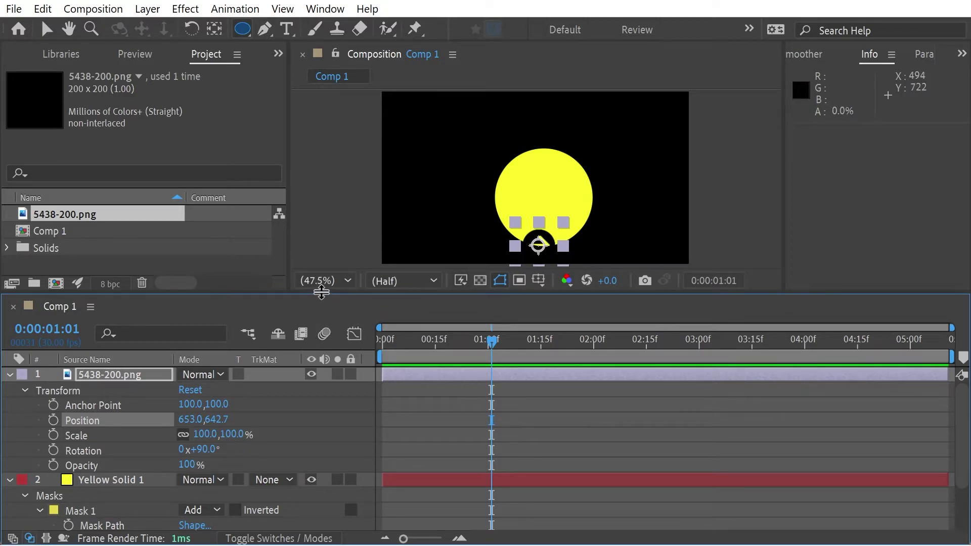
pyautogui.click(9, 374)
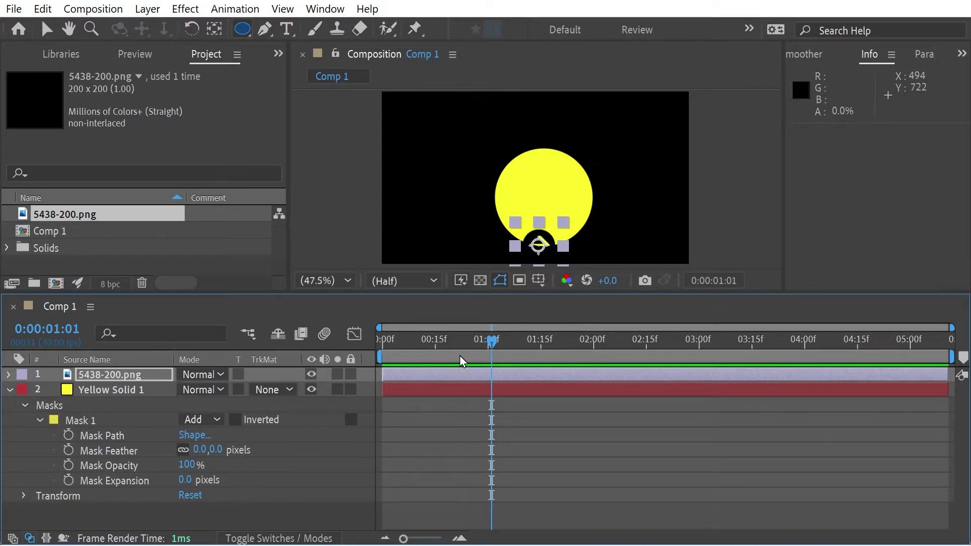
pyautogui.moveTo(405, 339); pyautogui.dragTo(362, 337)
# Set Mask 1's Mask Expansion to 75 pixels and select its Mask Path
pyautogui.click(95, 424)
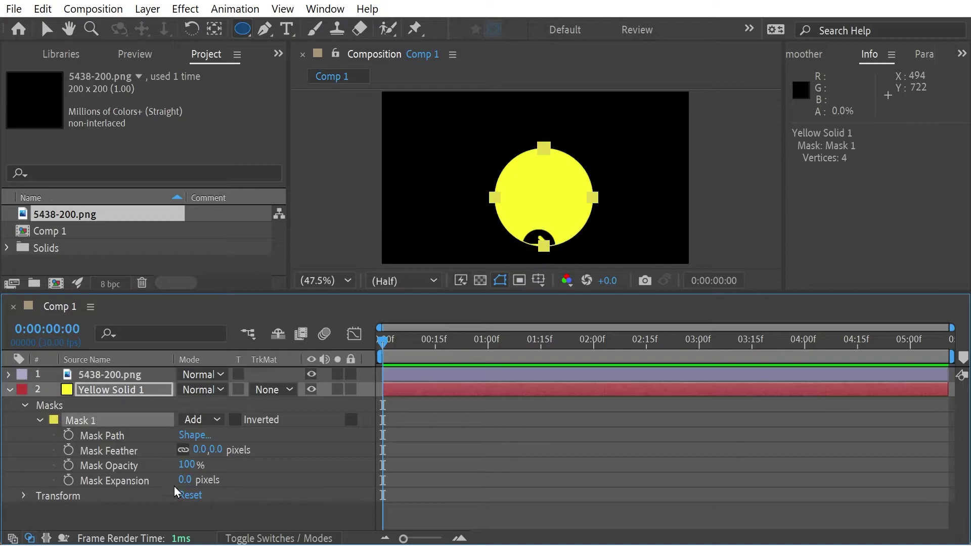
pyautogui.moveTo(188, 483); pyautogui.dragTo(272, 501)
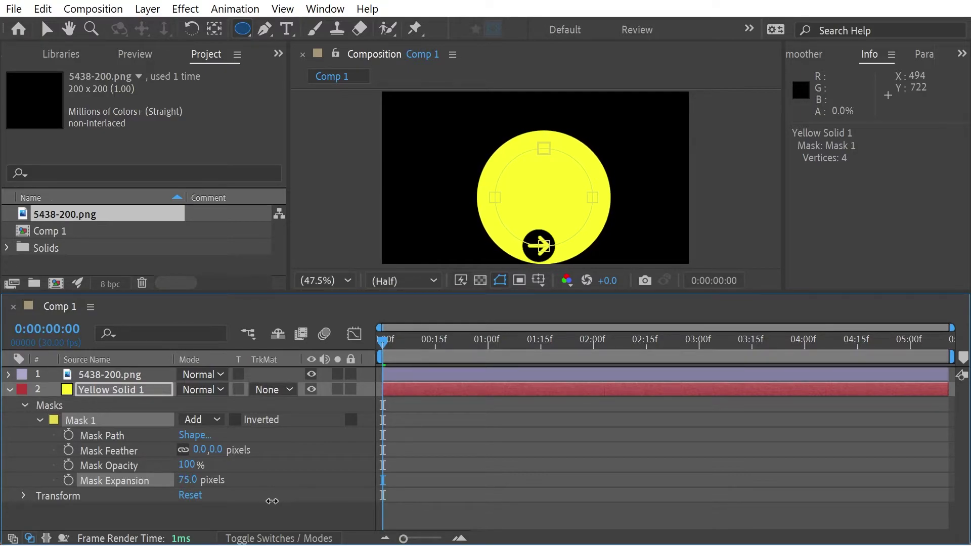
pyautogui.click(98, 435)
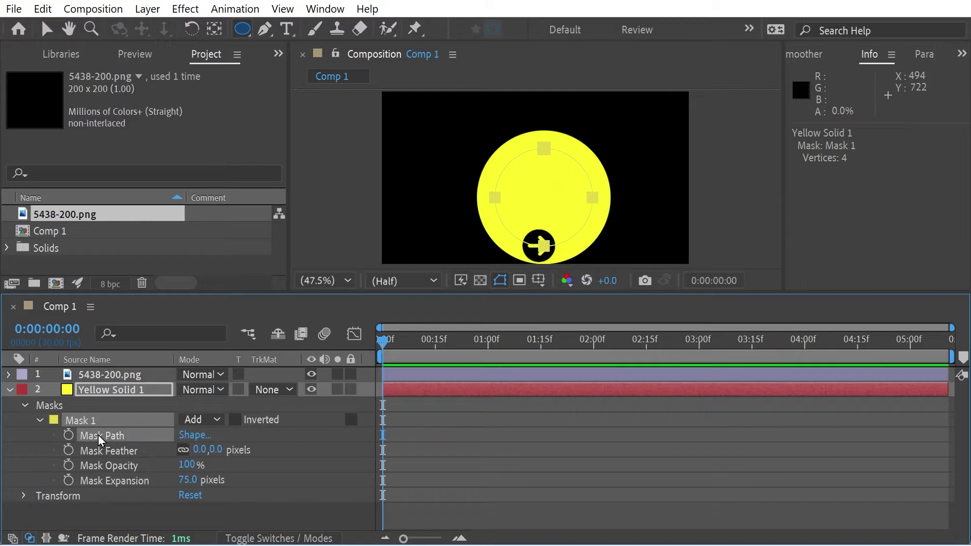
pyautogui.rightClick(99, 435)
pyautogui.click(105, 435)
# Paste the expanded circle's Mask Path onto the arrow's Position and preview the two-second loop
pyautogui.click(101, 377)
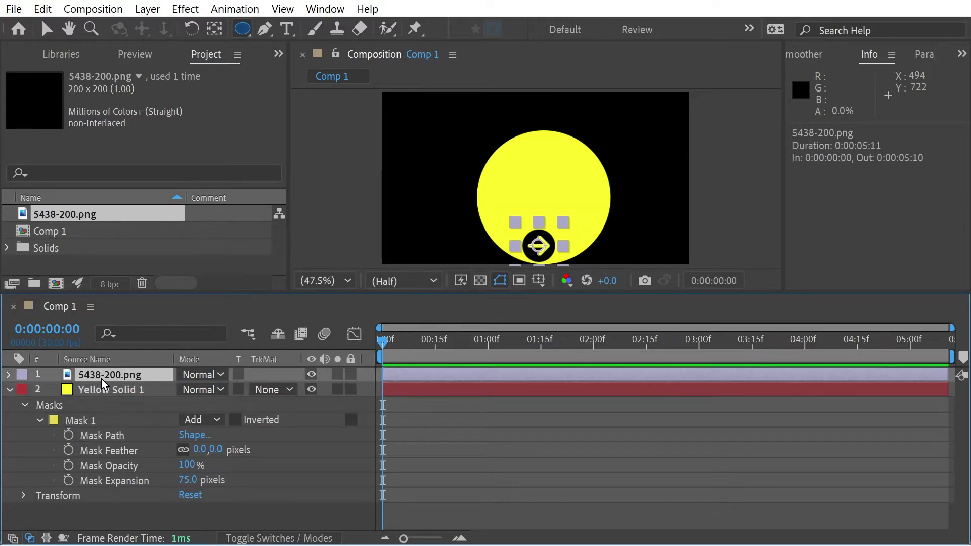
pyautogui.press('p')
pyautogui.click(89, 390)
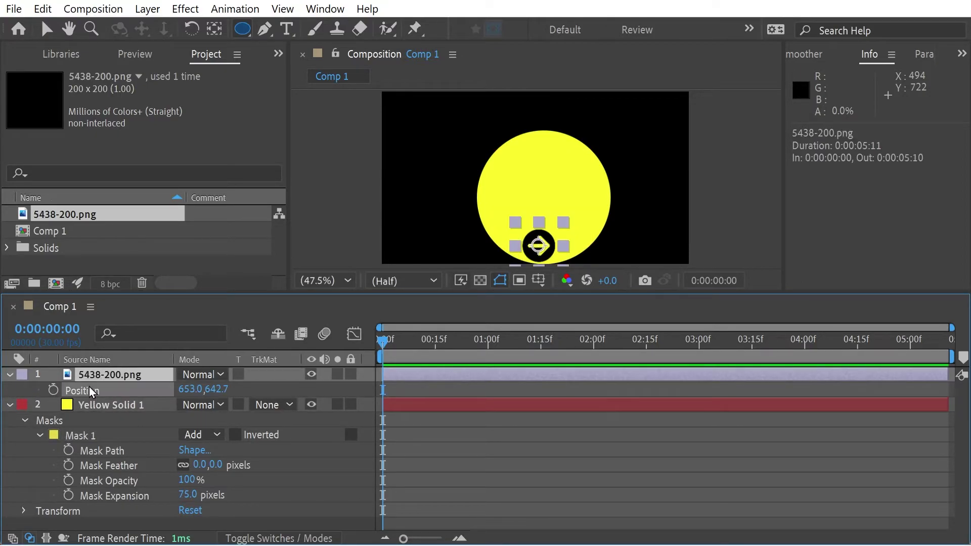
pyautogui.hotkey('ctrl', 'v')
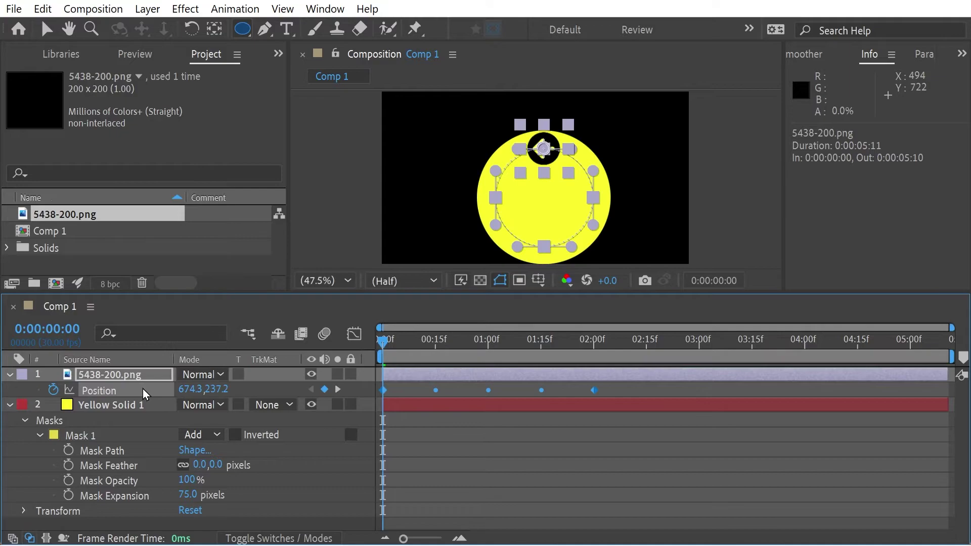
pyautogui.press('space')
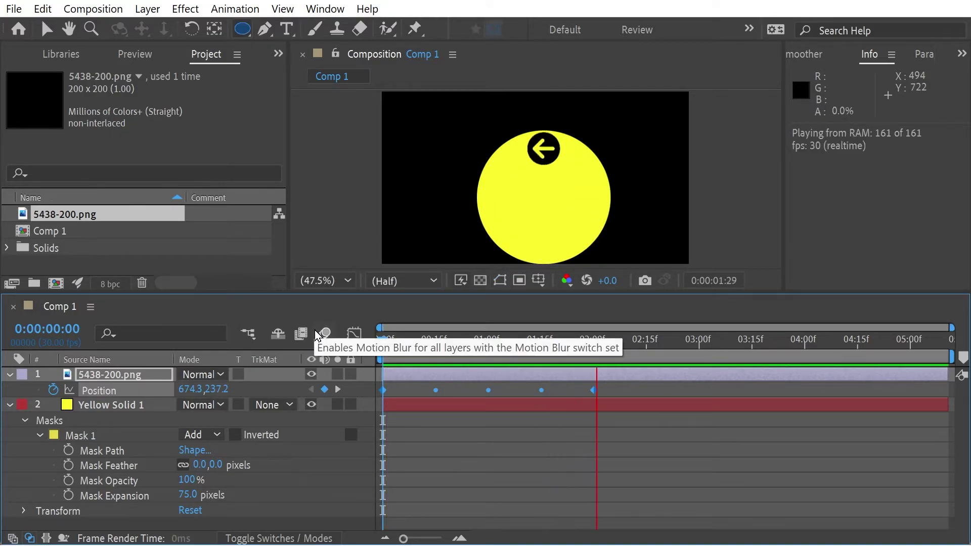
pyautogui.press('space')
pyautogui.moveTo(476, 342); pyautogui.dragTo(383, 342)
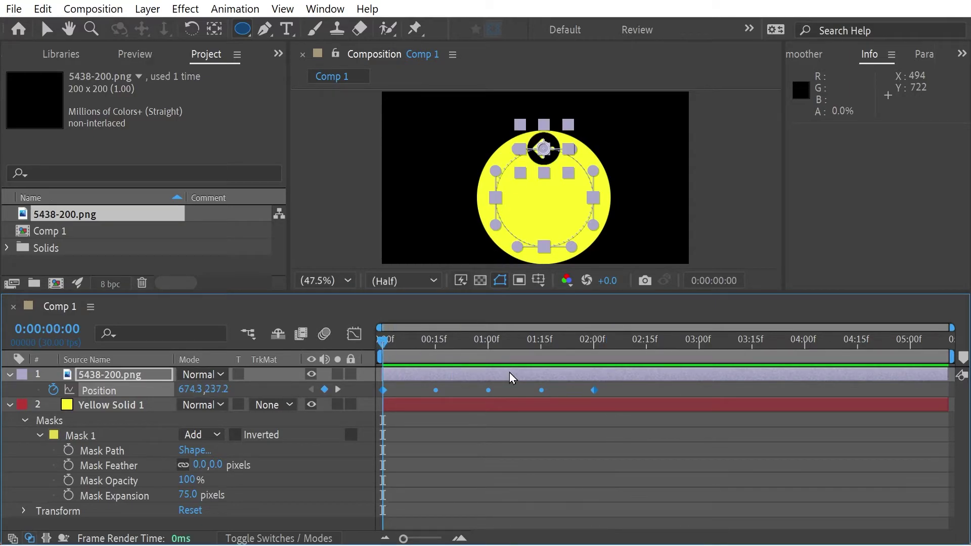
# Move the arrow's last Position keyframe from 2:00 to 4:00, stretching the motion
pyautogui.click(599, 404)
pyautogui.click(595, 390)
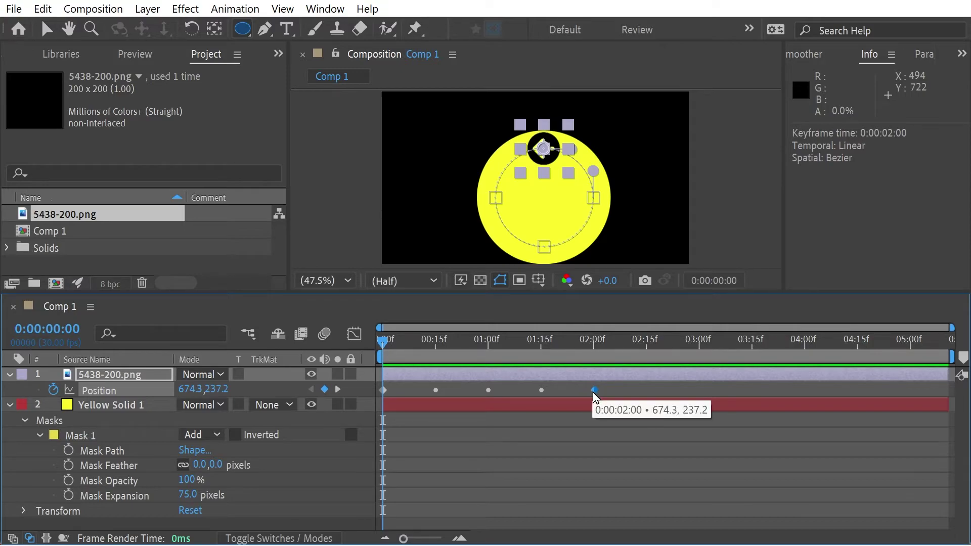
pyautogui.moveTo(594, 392); pyautogui.dragTo(801, 391)
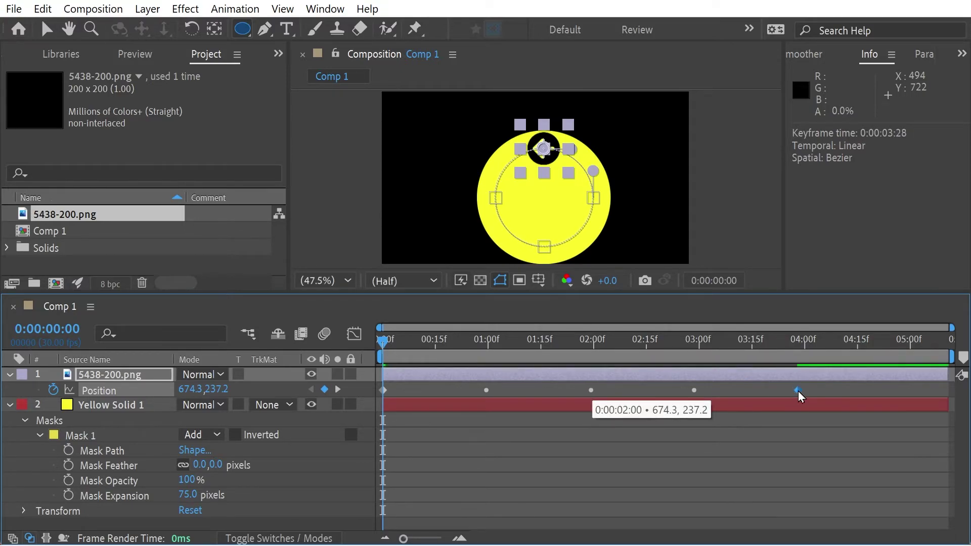
pyautogui.click(805, 340)
pyautogui.click(87, 436)
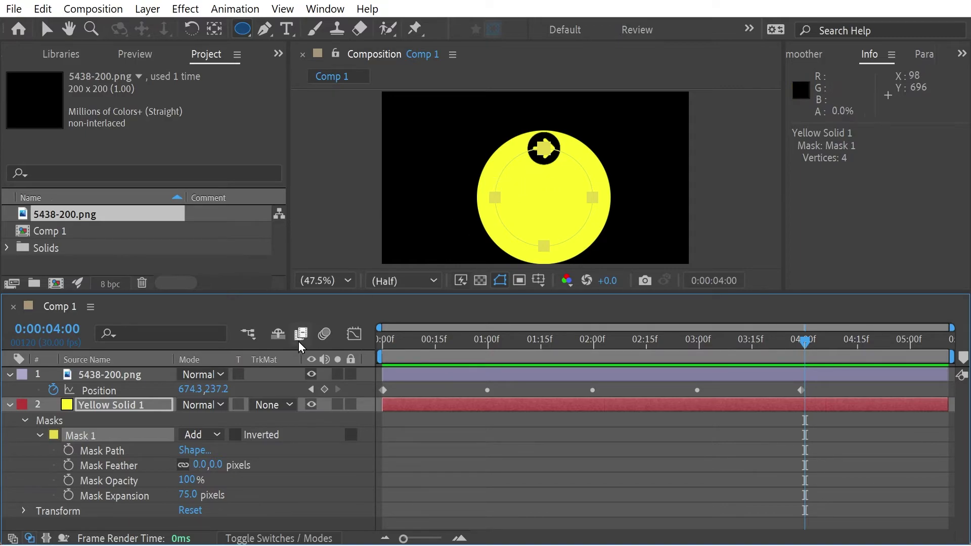
# Remove the arrow's Position keyframes and delete the circular mask
pyautogui.click(54, 390)
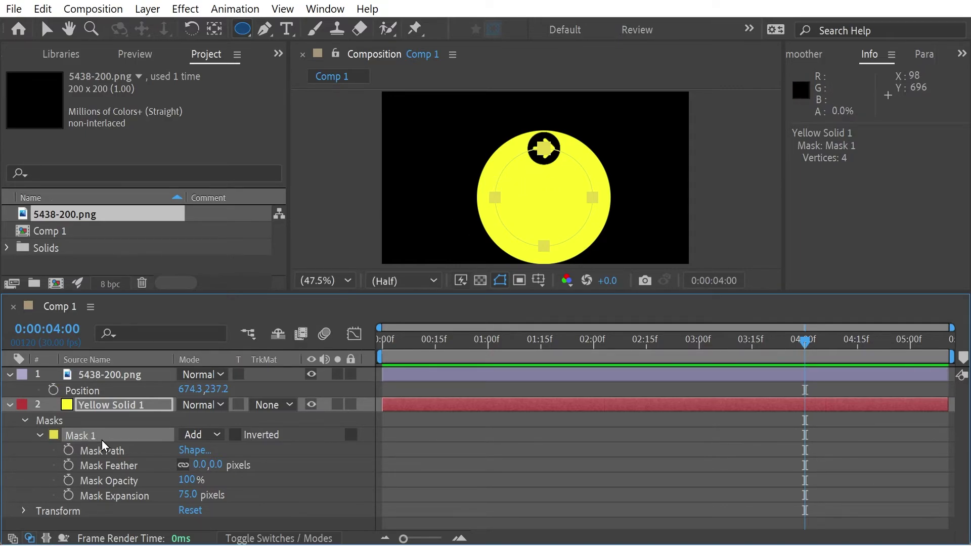
pyautogui.press('Delete')
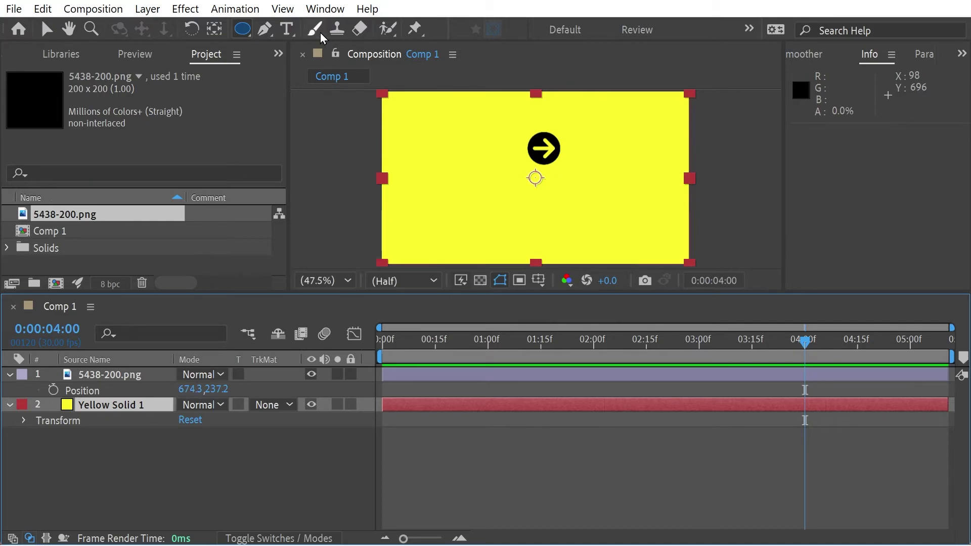
pyautogui.click(264, 29)
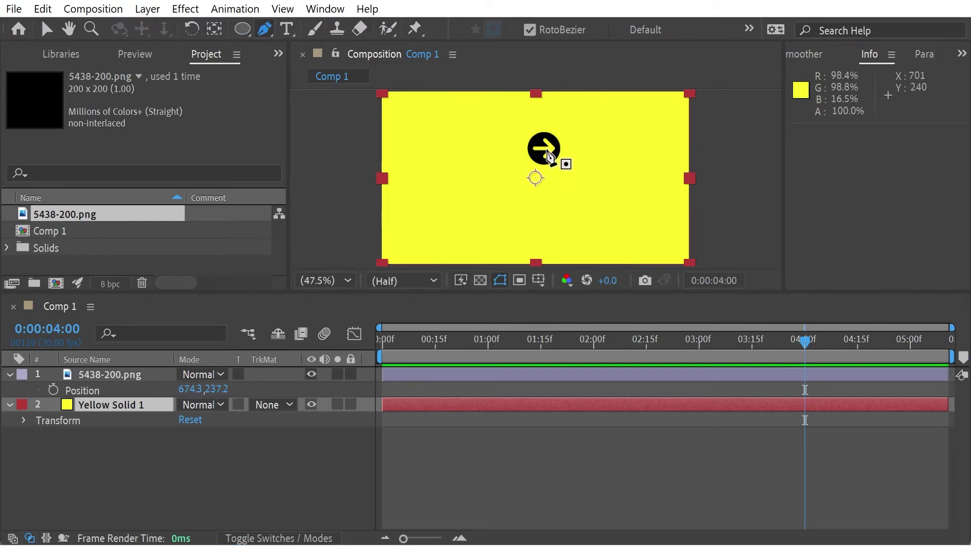
# Draw an open four-point curved mask from left of the frame to beyond the upper right
pyautogui.click(351, 200)
pyautogui.click(461, 217)
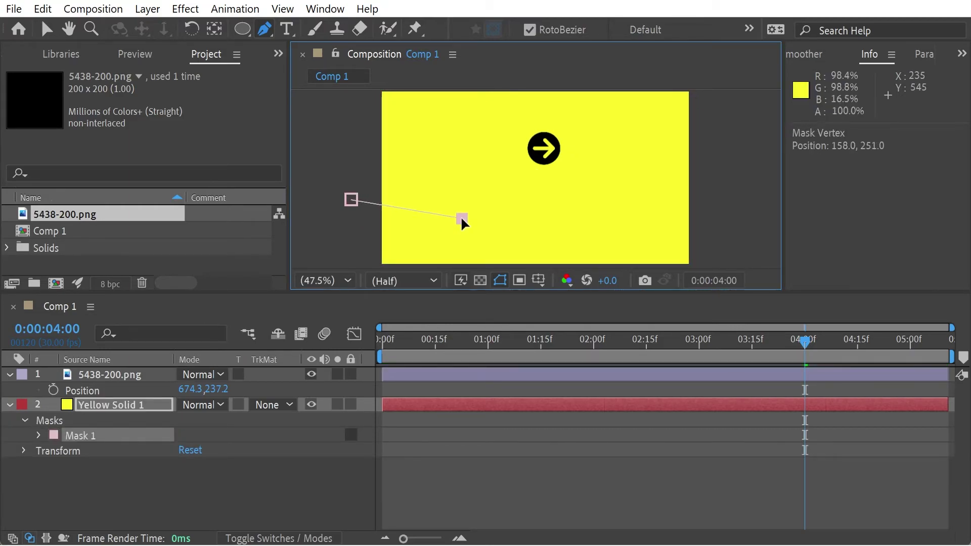
pyautogui.click(601, 198)
pyautogui.moveTo(601, 198); pyautogui.dragTo(604, 189)
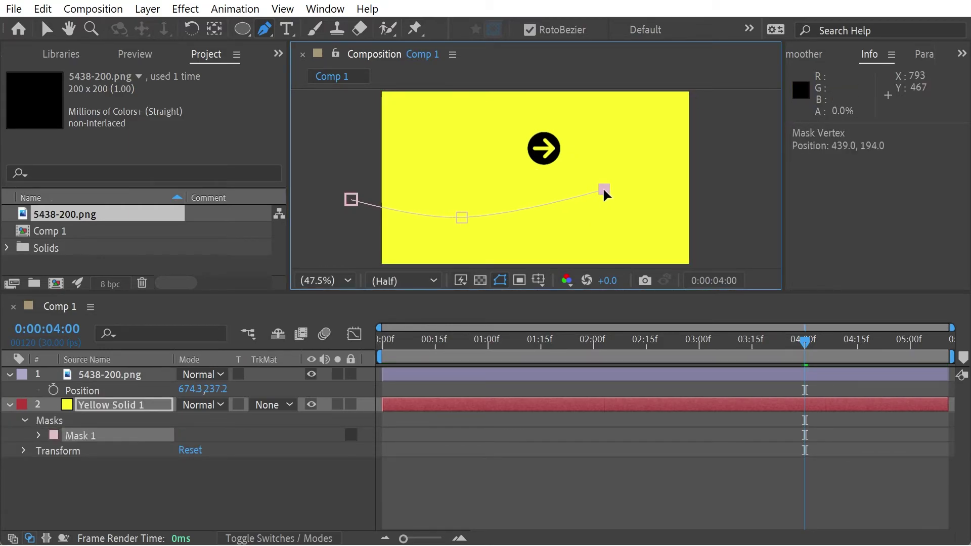
pyautogui.click(716, 145)
pyautogui.moveTo(716, 145); pyautogui.dragTo(726, 132)
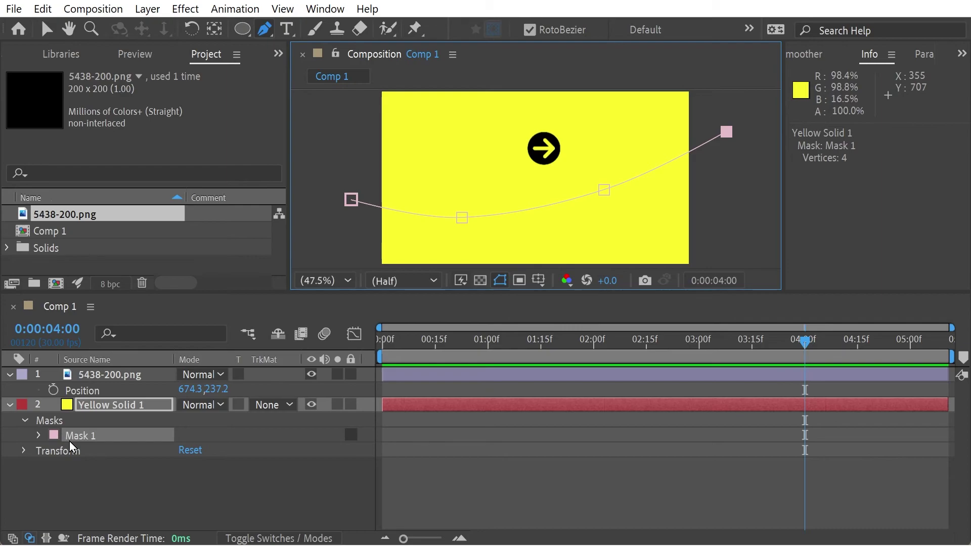
# Paste the curved Mask Path onto the arrow's Position at 0:00 and preview it crossing left to right
pyautogui.click(39, 435)
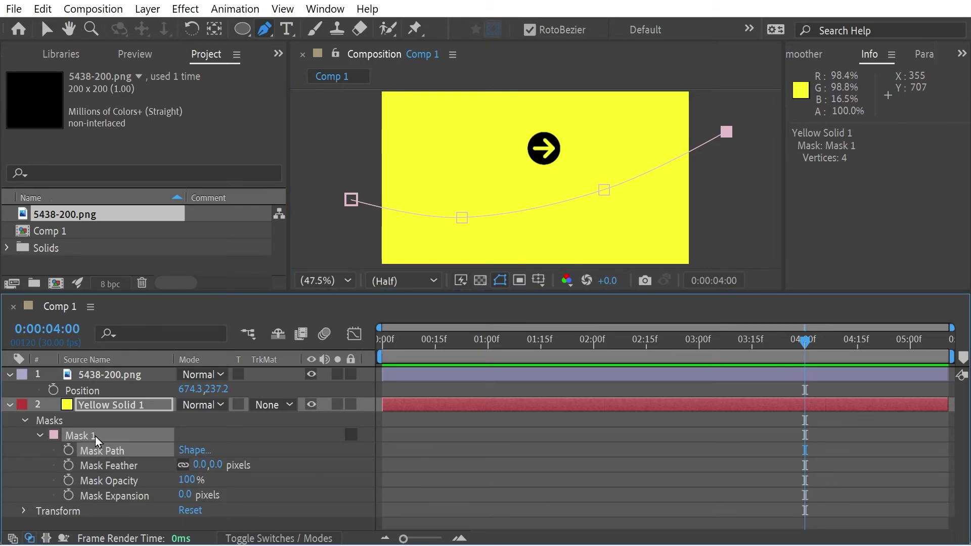
pyautogui.click(91, 391)
pyautogui.moveTo(402, 345); pyautogui.dragTo(321, 320)
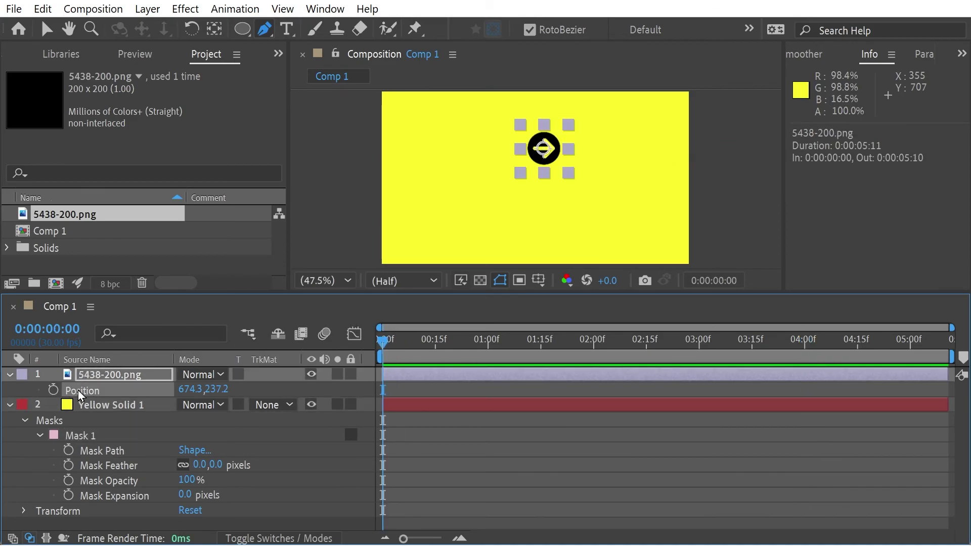
pyautogui.hotkey('ctrl', 'v')
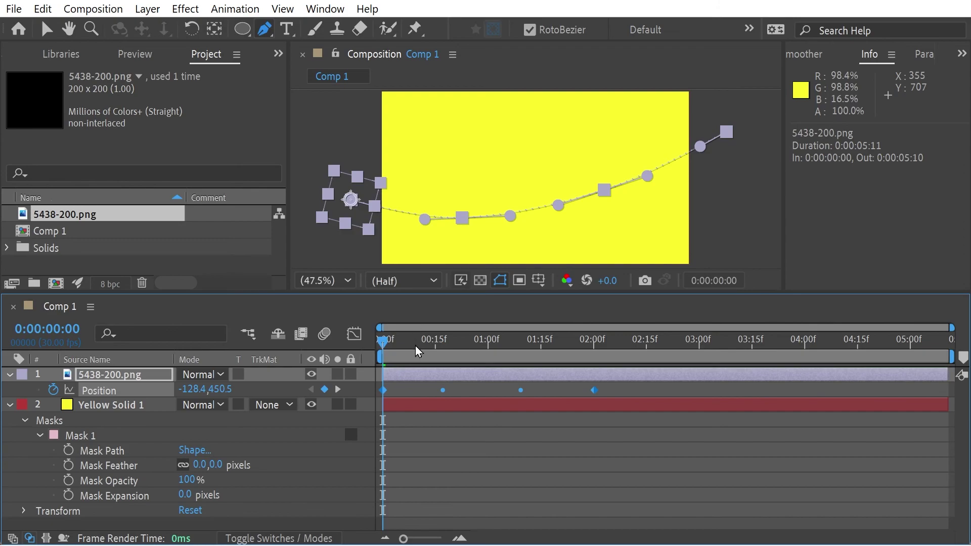
pyautogui.press('space')
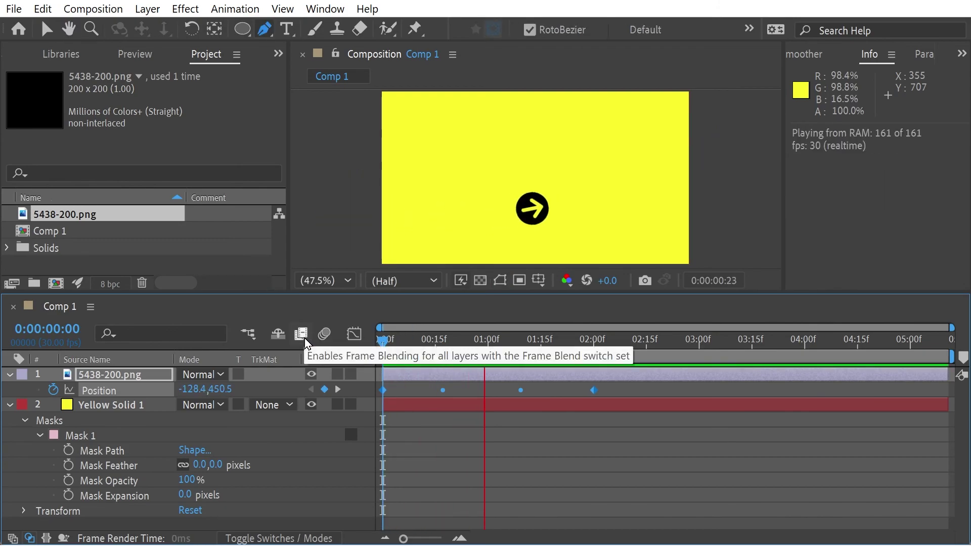